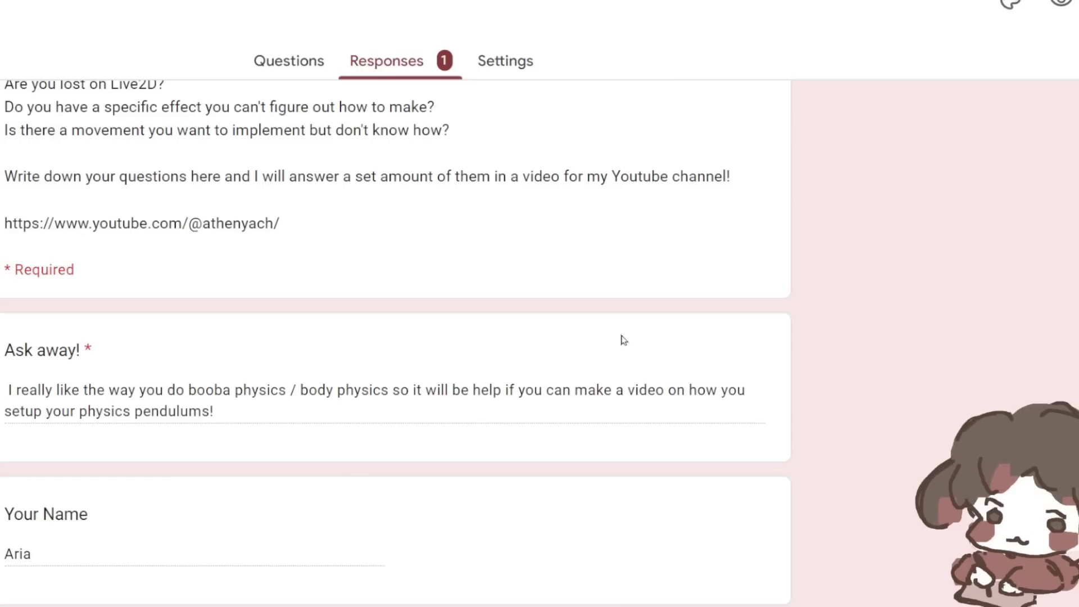
scroll(622, 340, down, 1)
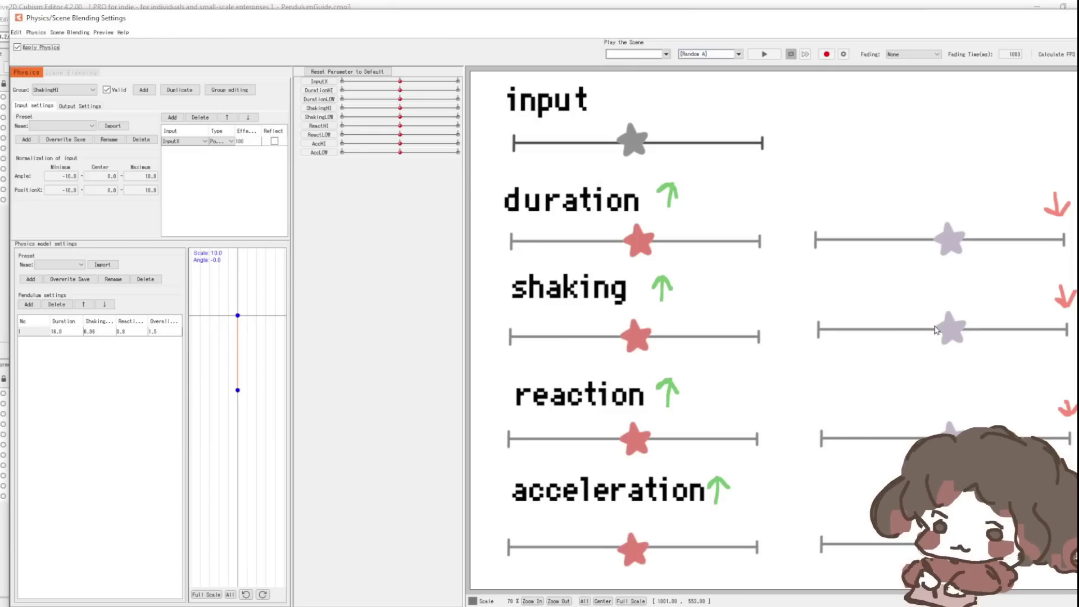
In Group editing, disable the AccHI through ReactLOW groups and ShakingLOW, leaving only ShakingHI valid.
click(224, 91)
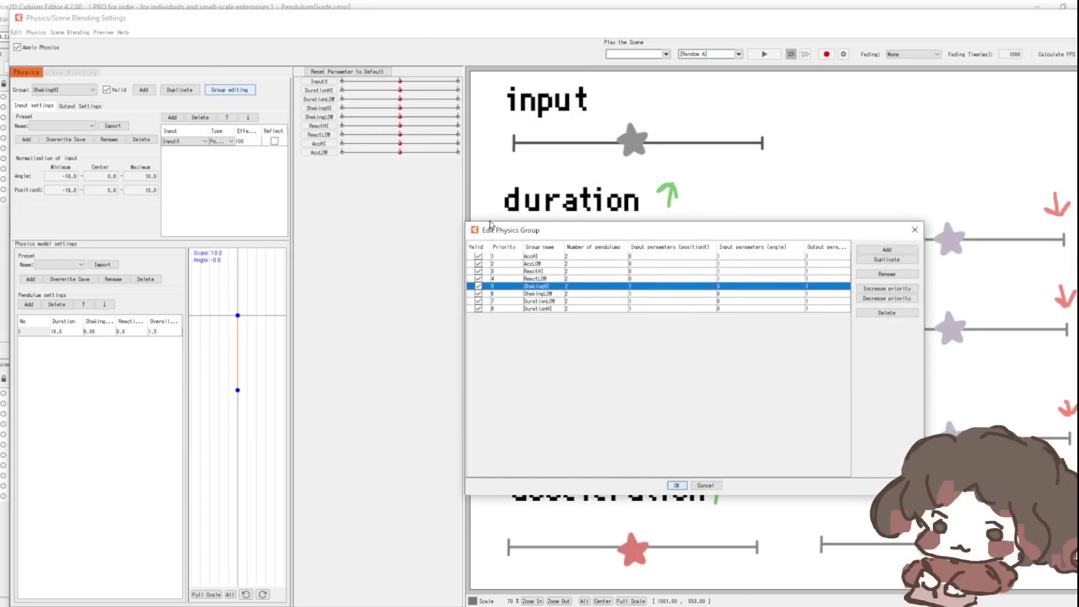
drag(481, 257, 475, 320)
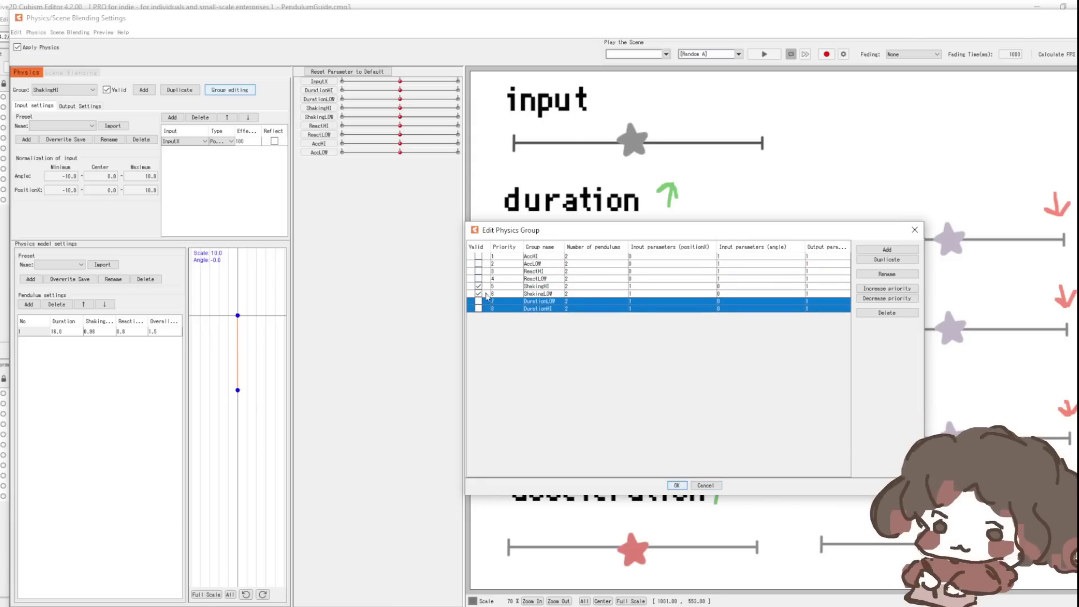
click(480, 294)
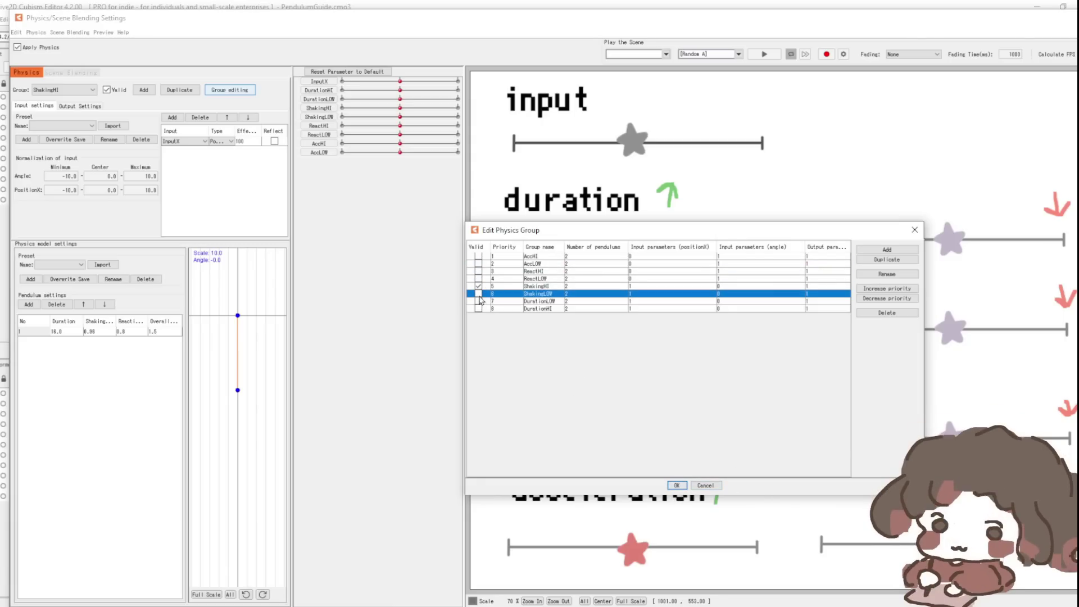
click(676, 485)
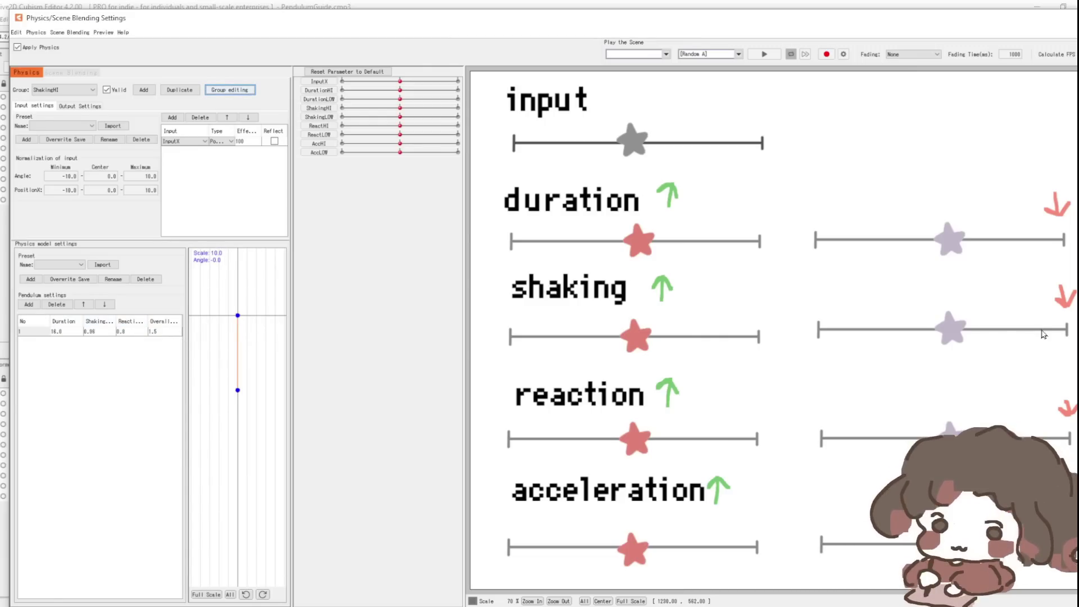
Set the ShakingHI pendulum's shaking to 0.56, then view the ShakingLOW group for comparison.
double_click(91, 330)
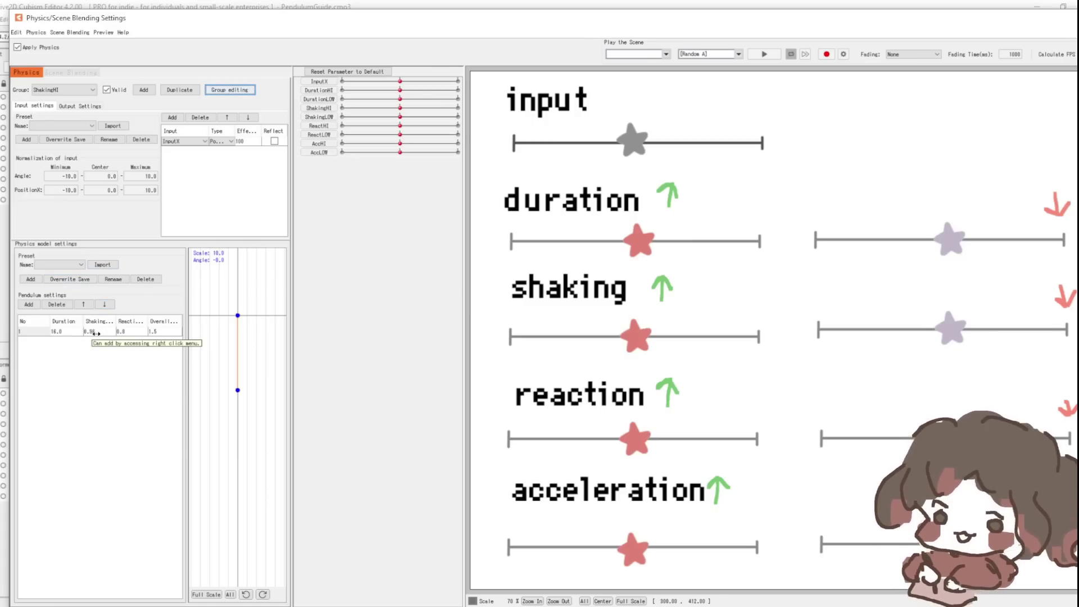
key(Return)
click(62, 89)
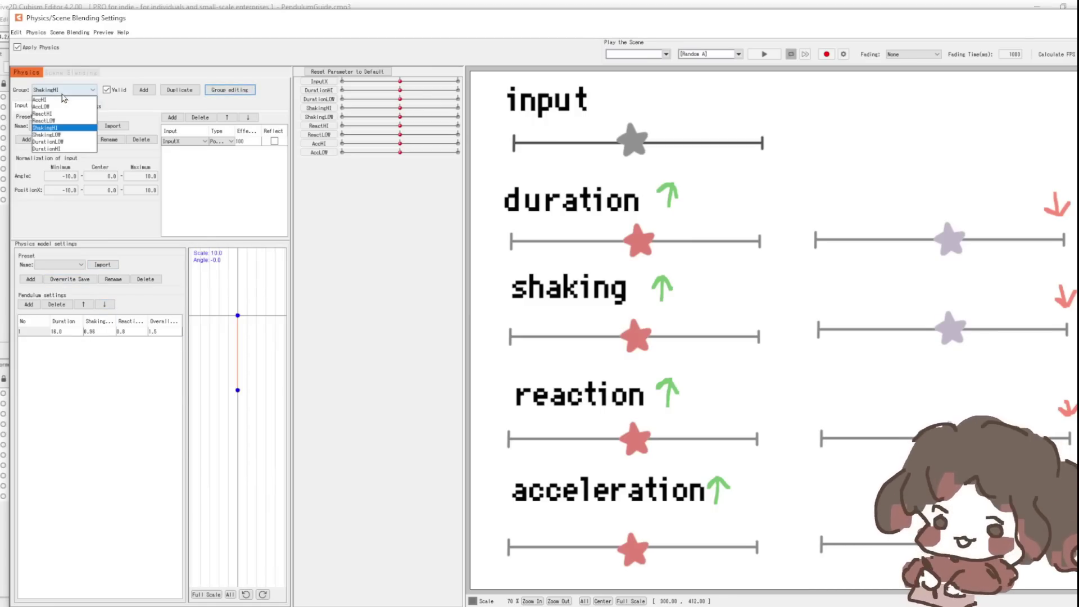
click(67, 128)
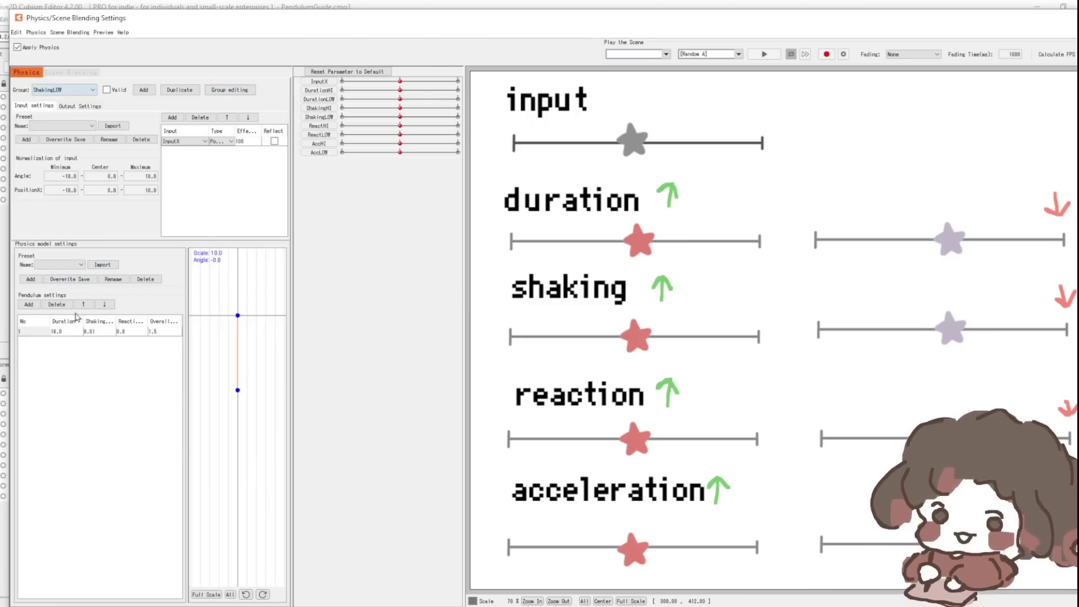
Return to ShakingHI and swing the input star to test its pendulum.
click(63, 90)
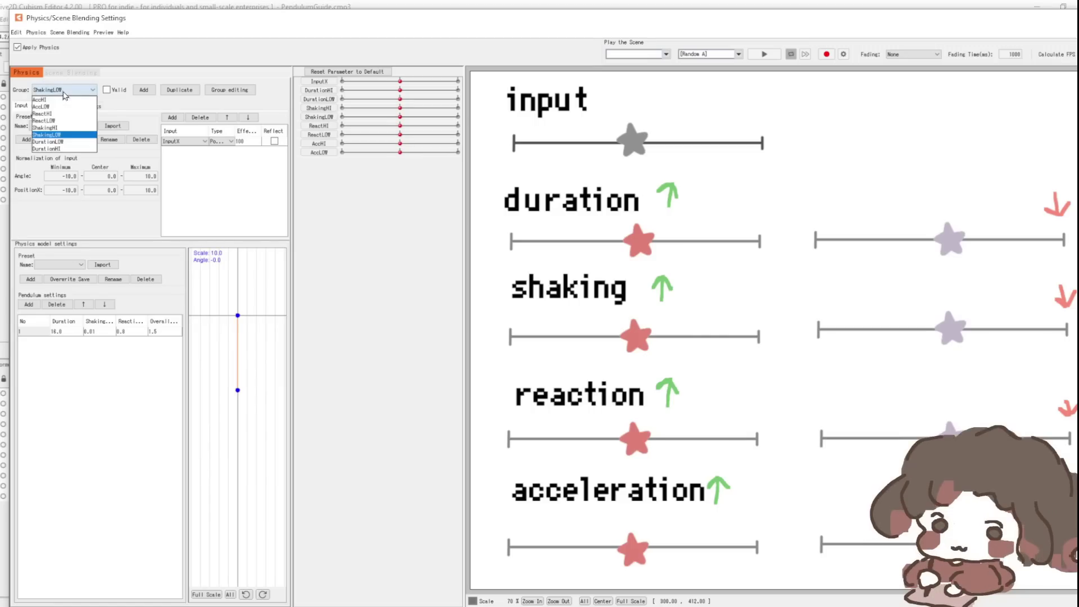
click(67, 120)
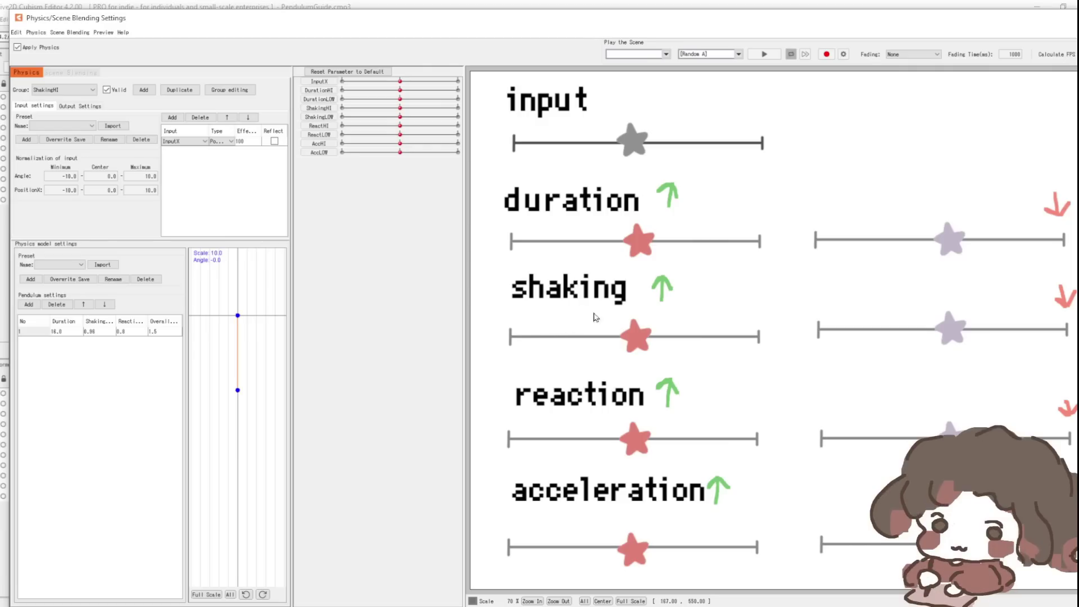
mouse_move(601, 312)
mouse_down()
mouse_move(877, 294)
mouse_move(471, 323)
mouse_up()
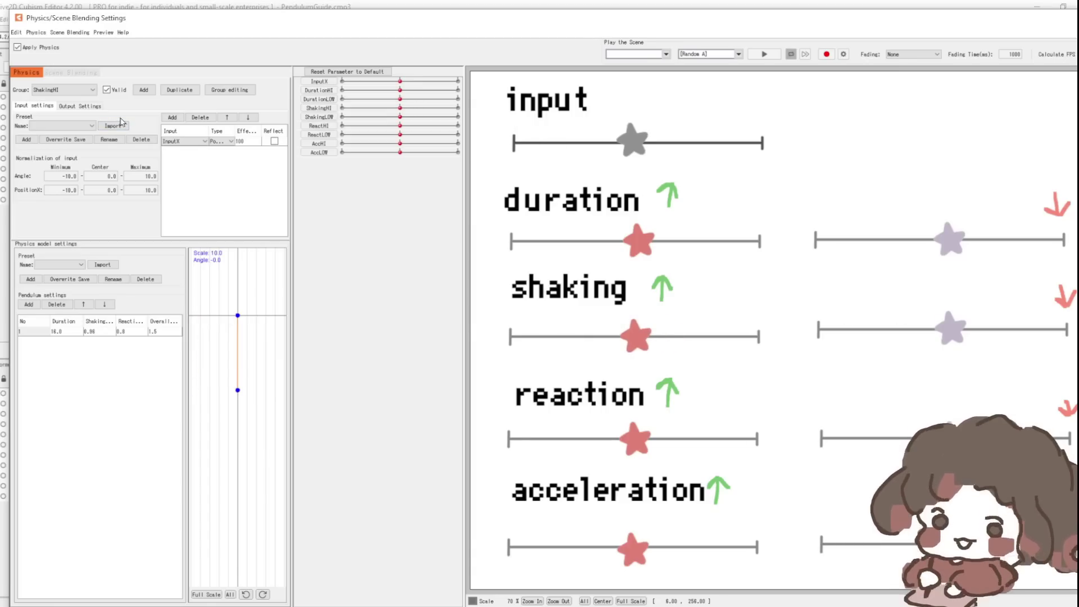
Switch to ShakingLOW, mark it valid, and swing the input star to test its 0.01 shaking.
click(59, 90)
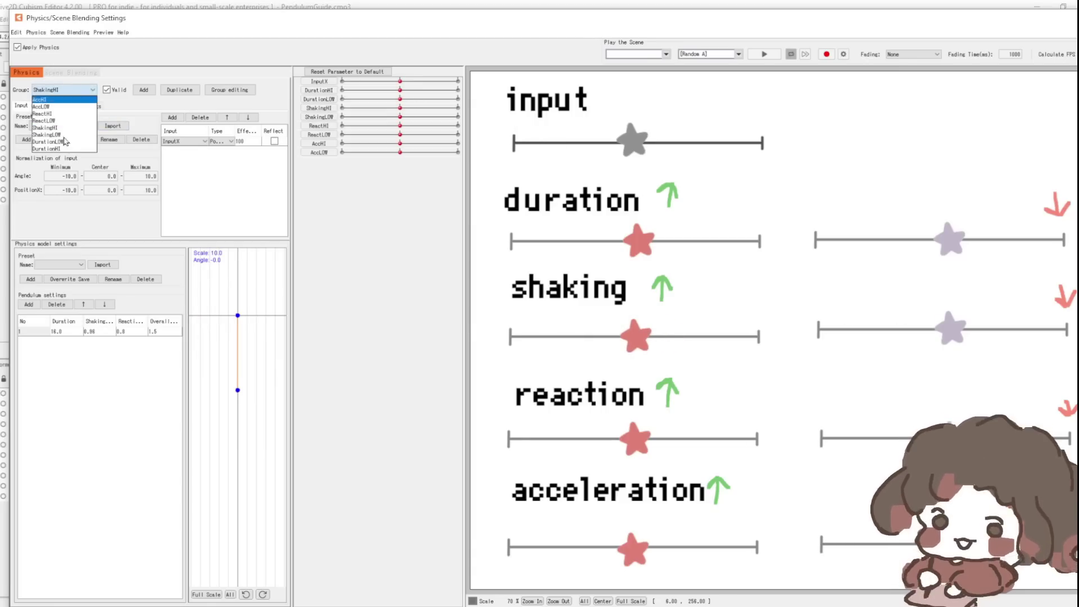
click(46, 135)
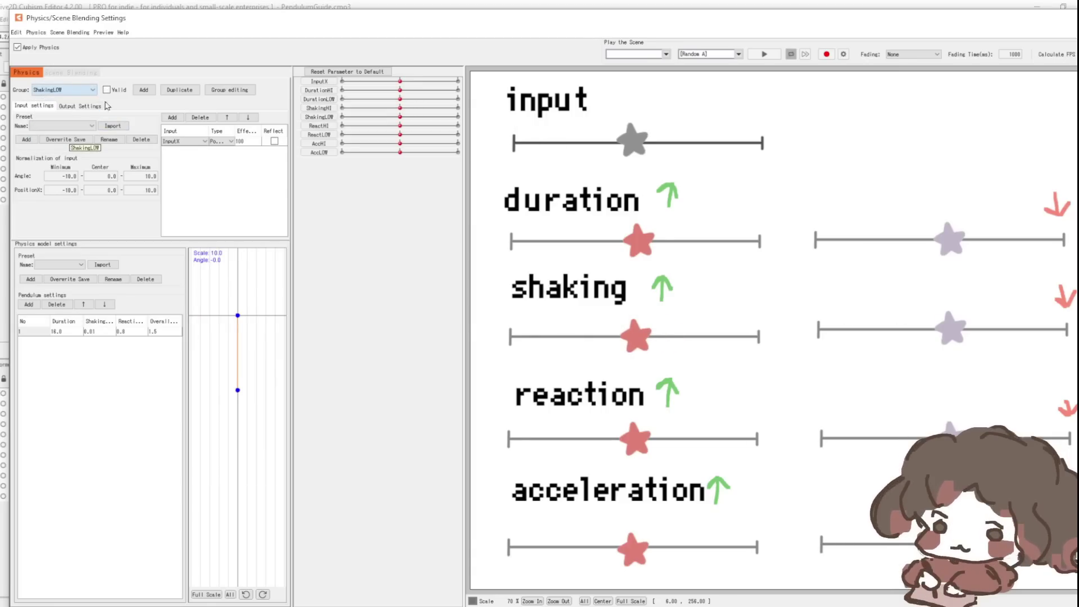
click(111, 92)
click(109, 90)
mouse_move(470, 361)
mouse_down()
mouse_move(1073, 271)
mouse_move(769, 332)
mouse_move(1071, 330)
mouse_up()
Move between the DurationHI and ShakingHI groups, ending on DurationHI.
click(63, 89)
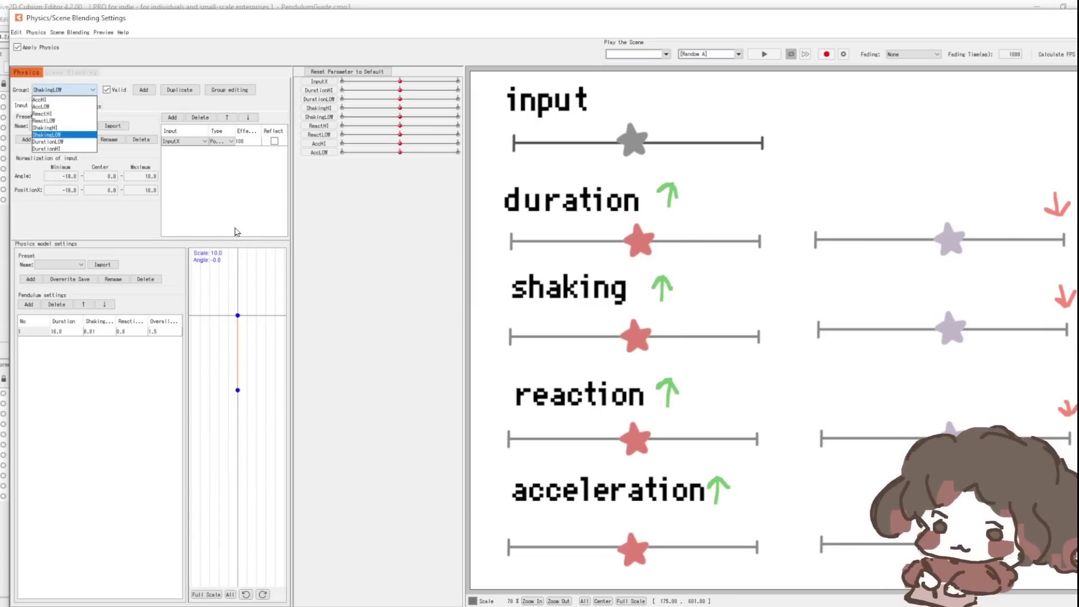
click(59, 150)
click(63, 90)
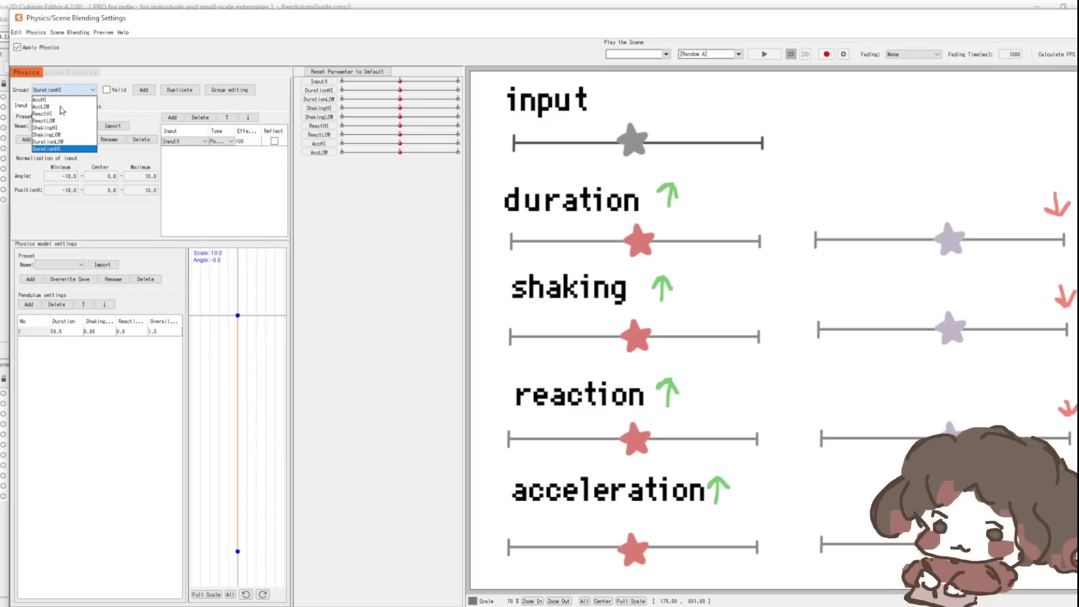
click(57, 135)
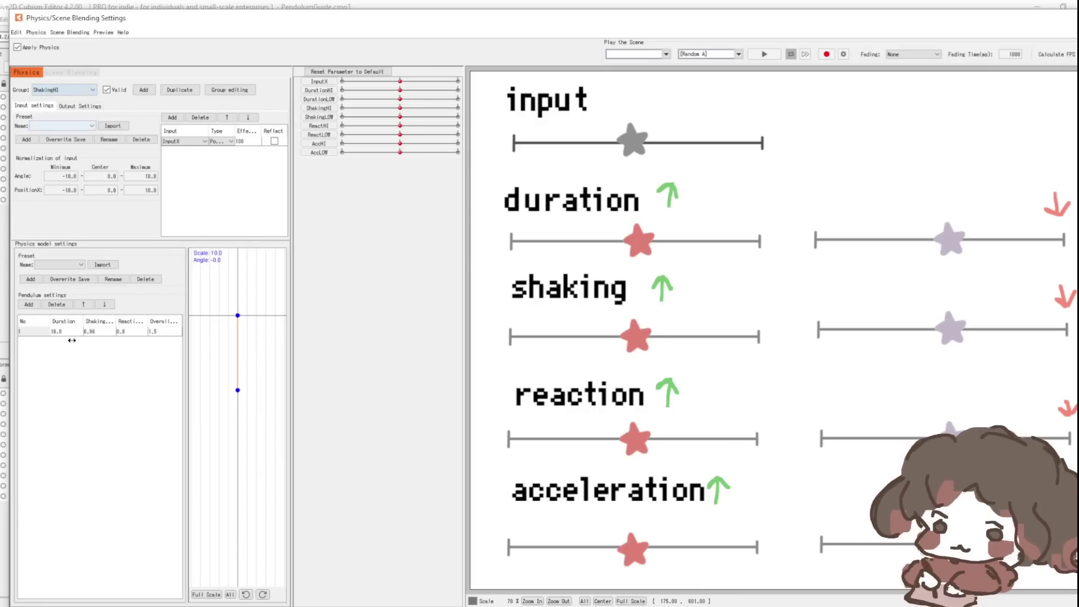
click(53, 89)
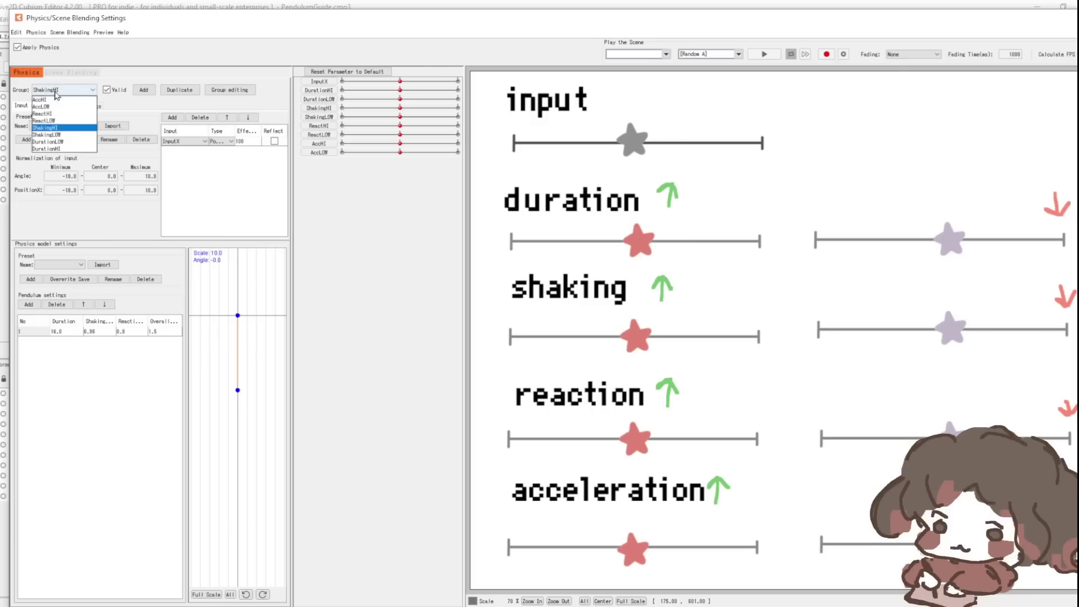
click(58, 149)
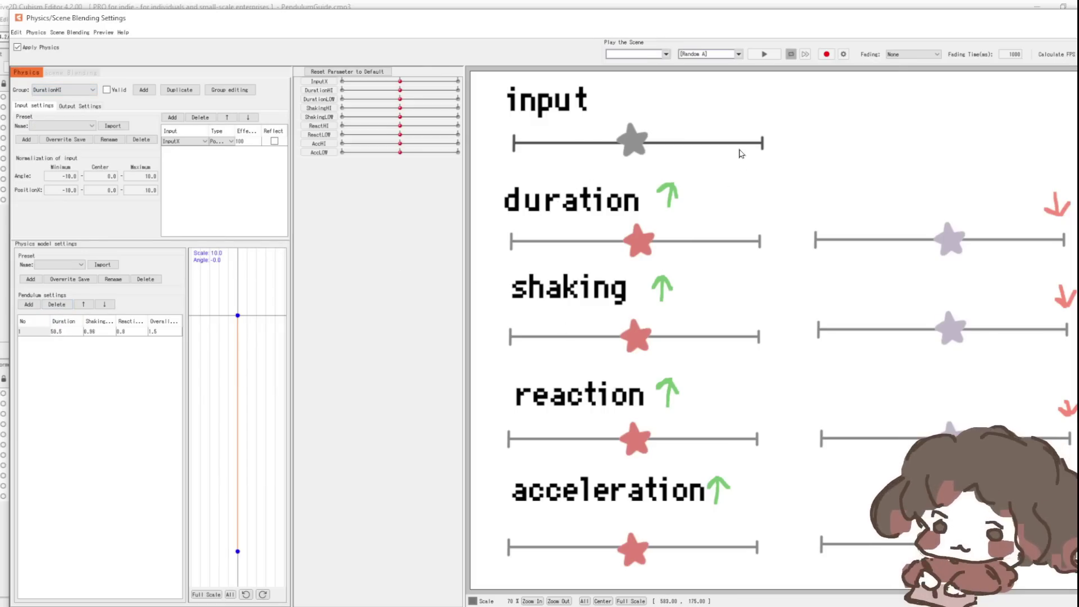
Swing the input star to test DurationHI's 50.5-duration pendulum, then show DurationLOW.
mouse_move(739, 153)
mouse_down()
mouse_move(1035, 307)
mouse_move(356, 410)
mouse_up()
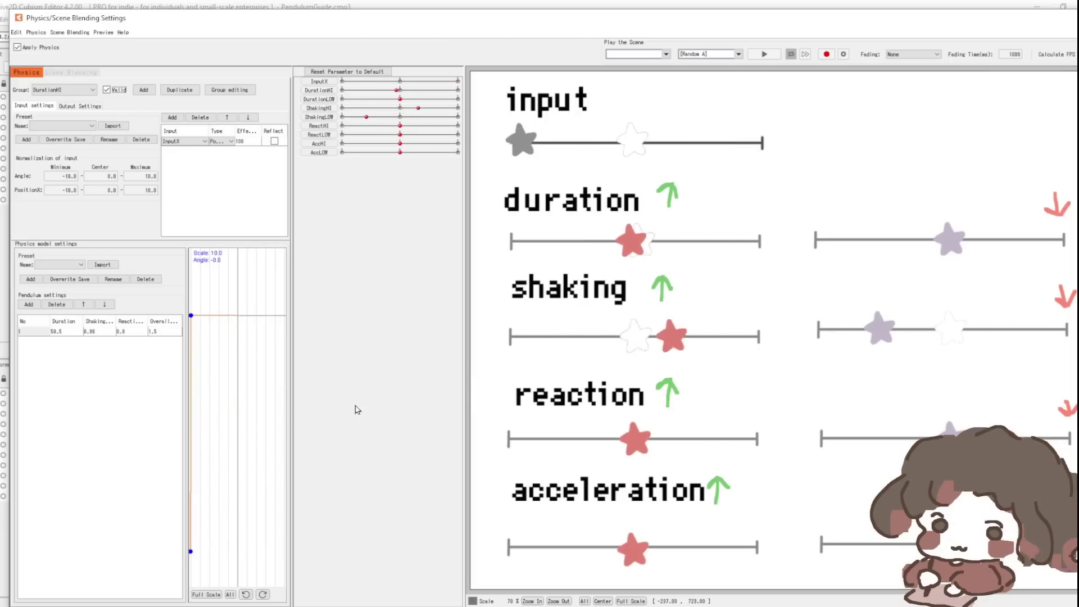
drag(754, 366, 1041, 366)
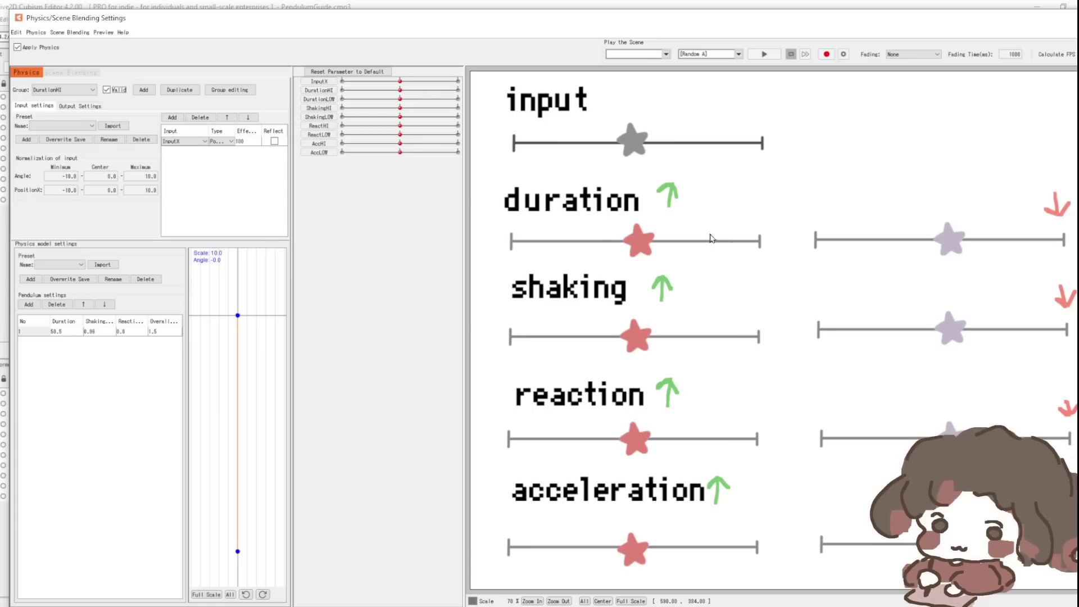
key(Down)
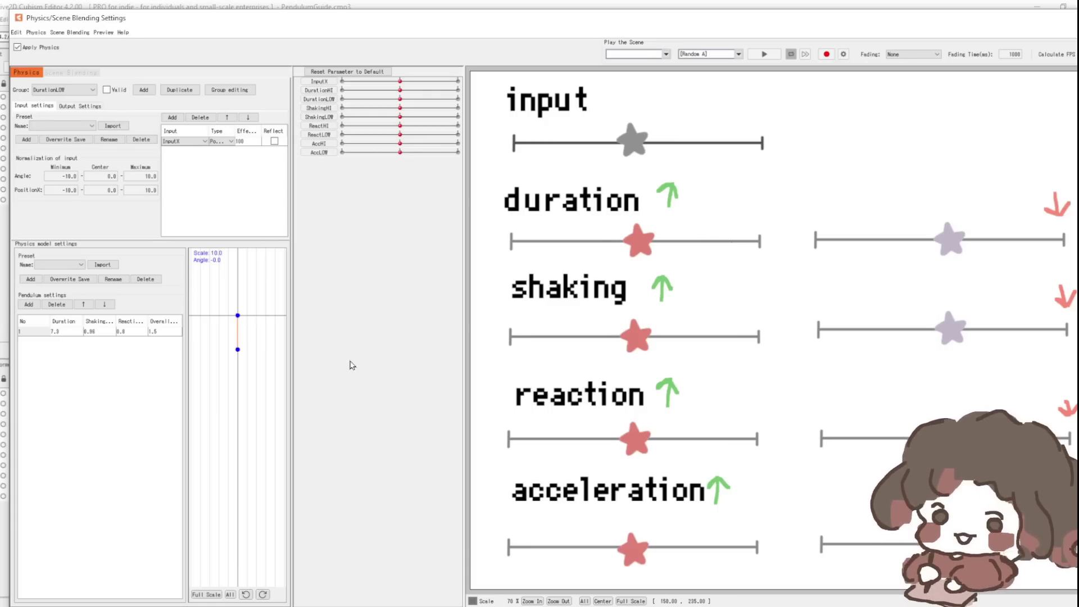
Enable DurationLOW and swing the input star back and forth to preview its 7.0 duration.
click(107, 90)
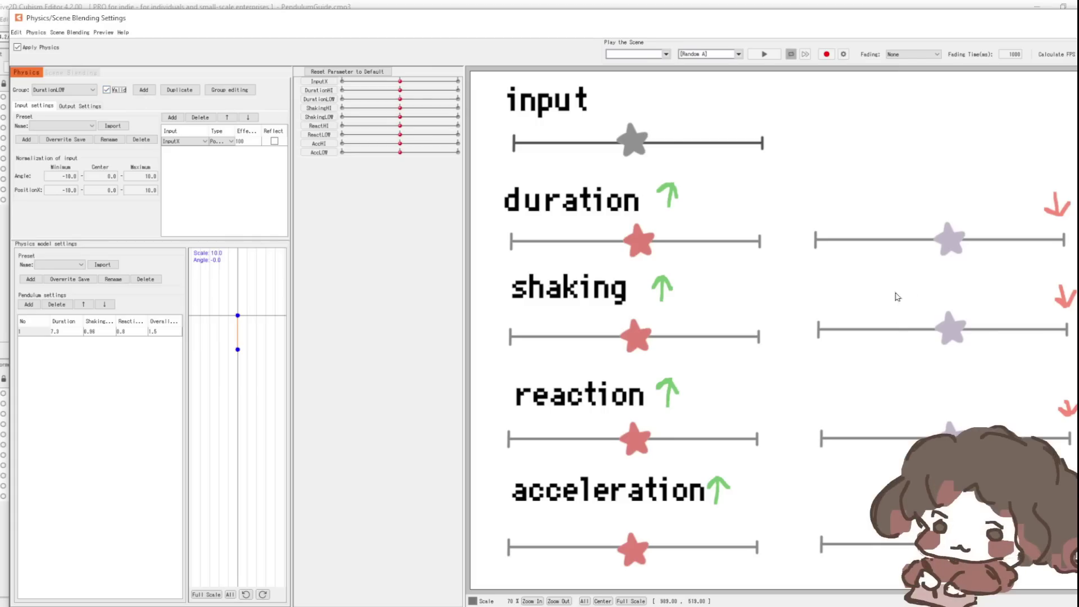
drag(873, 297, 557, 369)
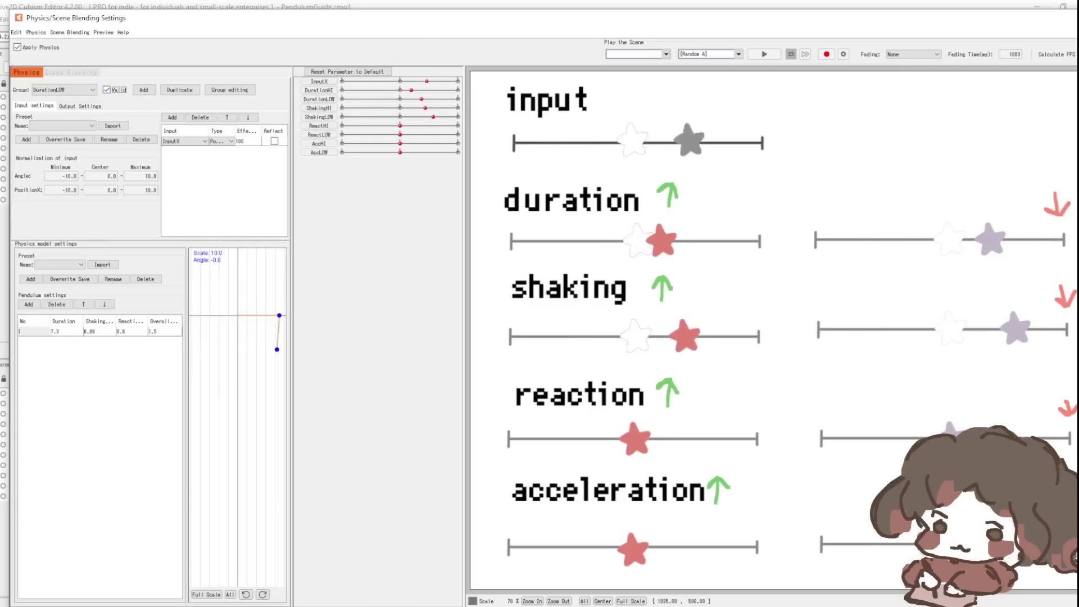
mouse_move(835, 380)
mouse_down()
mouse_move(958, 325)
mouse_move(588, 354)
mouse_up()
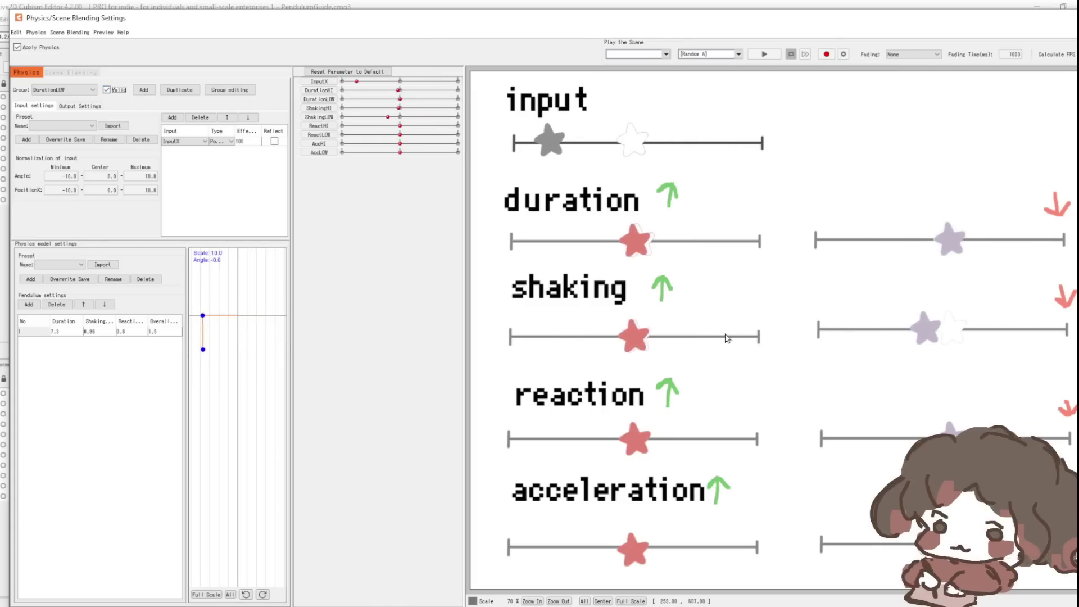
drag(751, 335, 1071, 328)
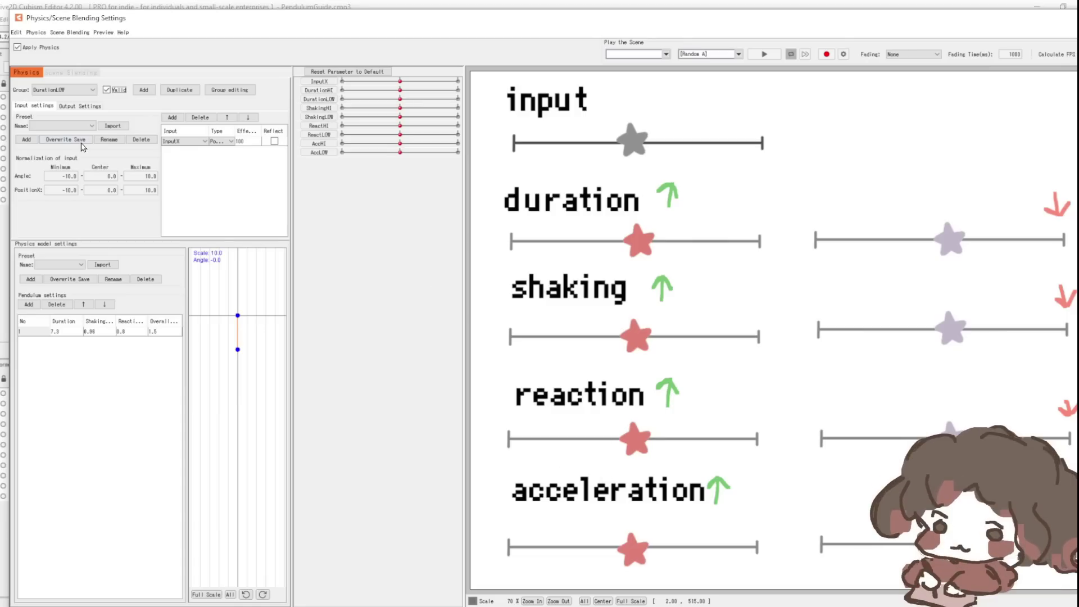
scroll(82, 93, down, 3)
Enable ReactHI and swing the input star to watch the reaction star follow.
click(107, 90)
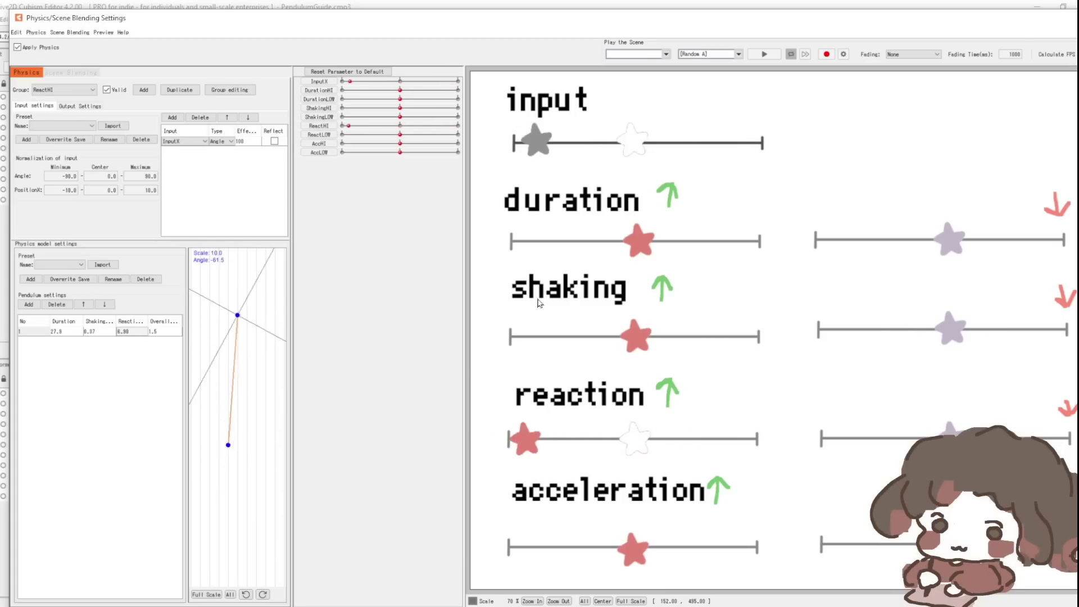
drag(395, 460, 605, 311)
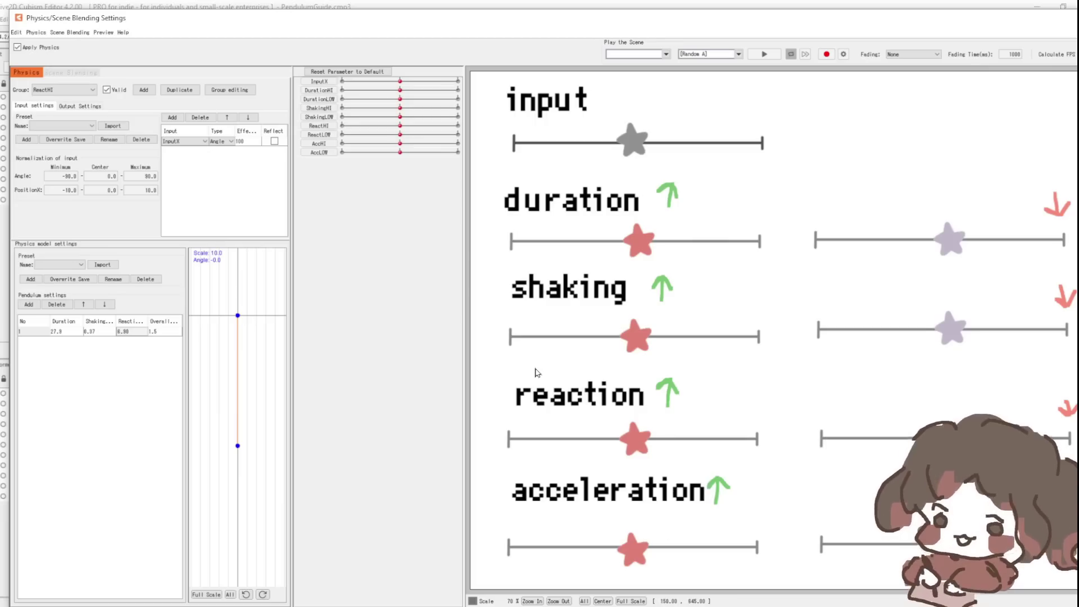
Select the ReactLOW physics group and mark it valid.
click(71, 89)
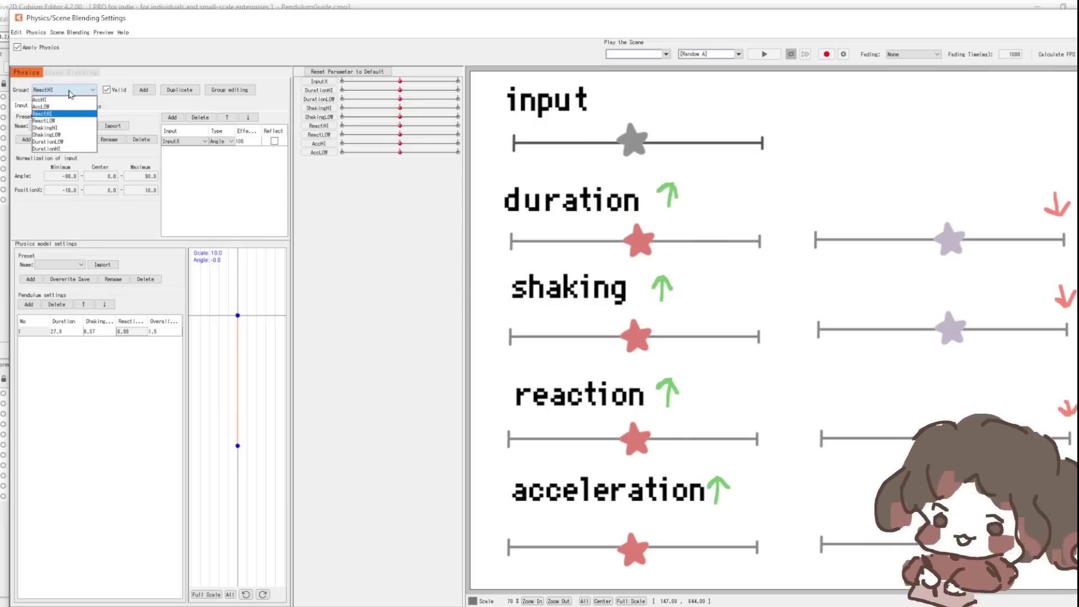
click(72, 120)
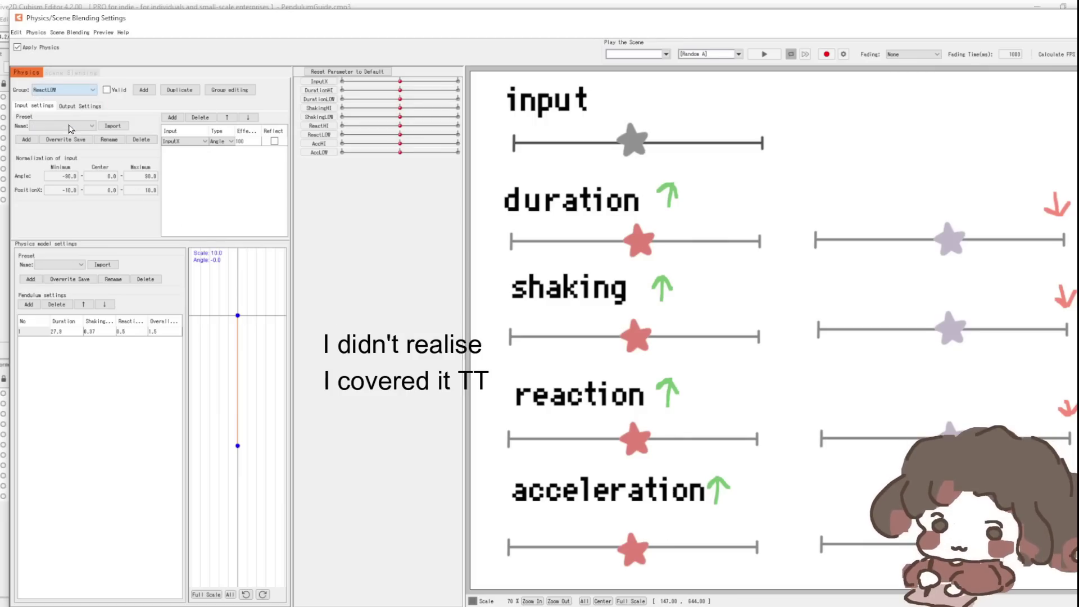
click(107, 89)
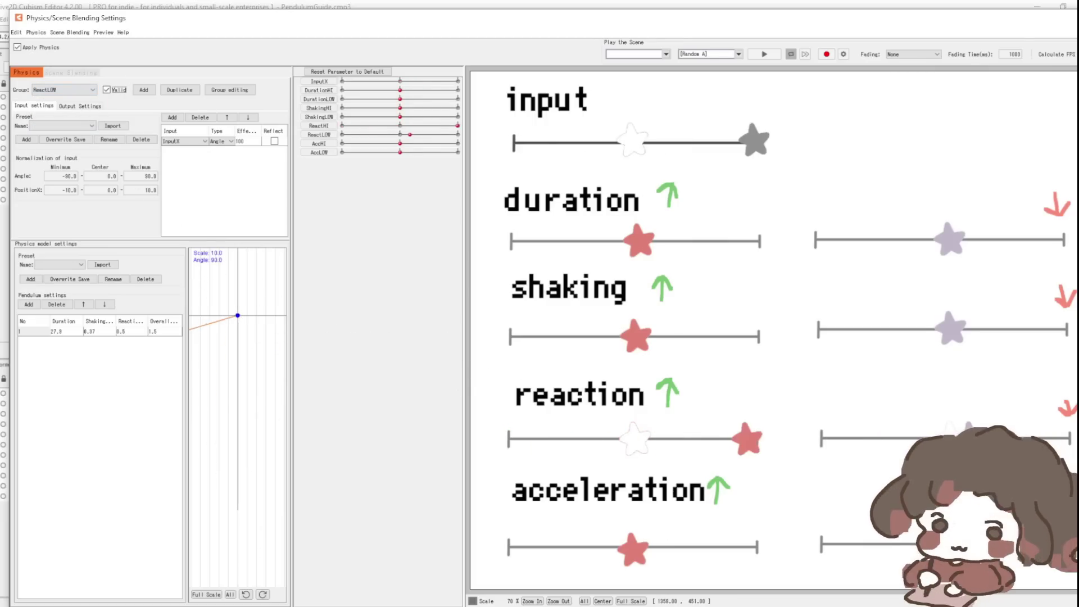
Swing the input star to both ends to test ReactLOW's reaction.
drag(759, 337, 460, 429)
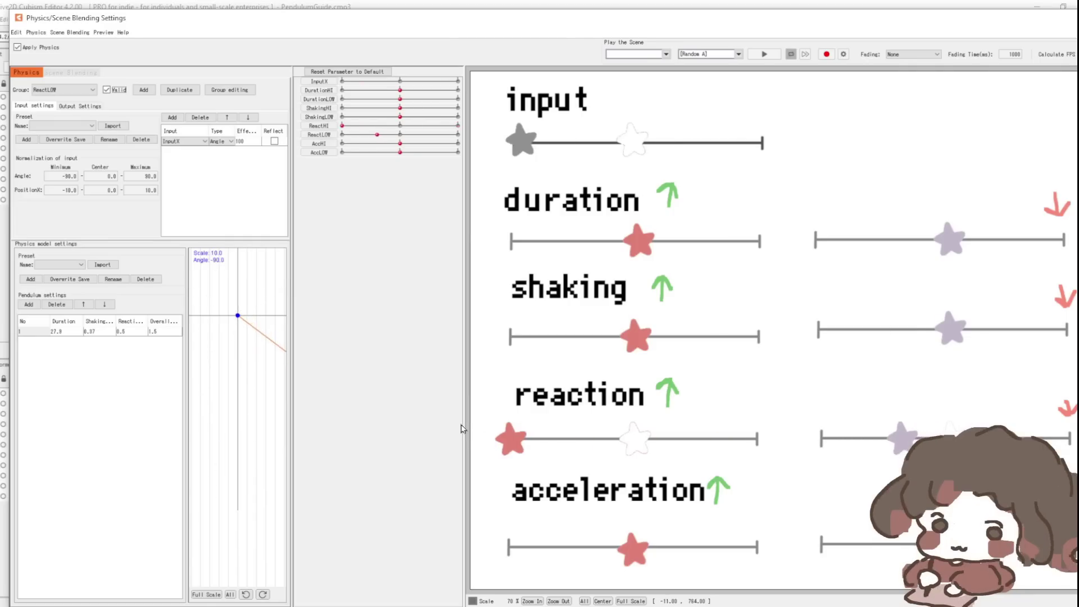
drag(920, 335, 944, 472)
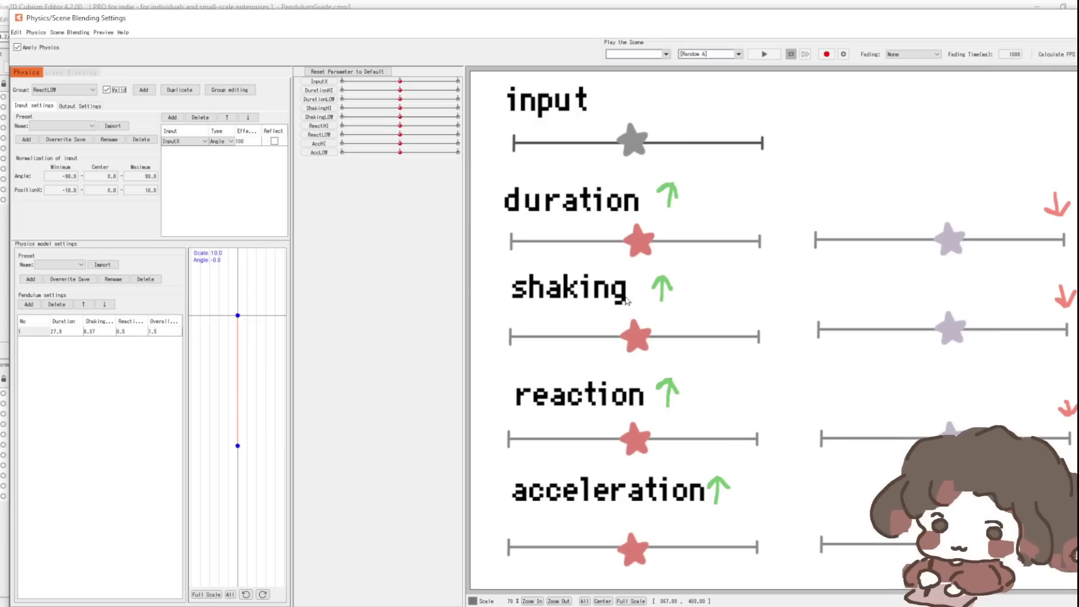
drag(632, 299, 344, 403)
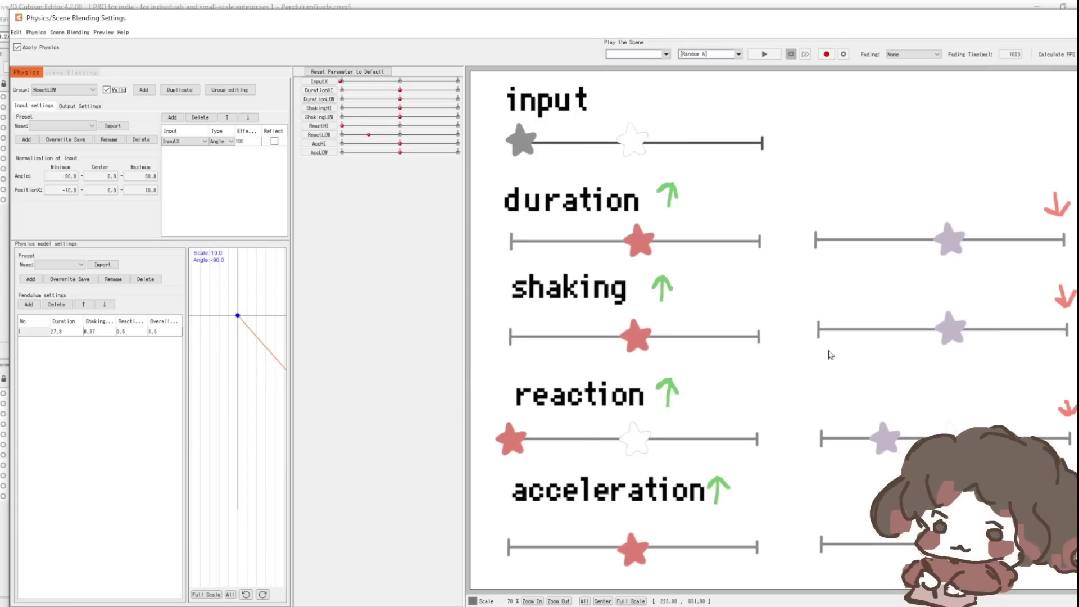
mouse_move(856, 352)
mouse_down()
mouse_move(487, 432)
mouse_move(511, 396)
mouse_up()
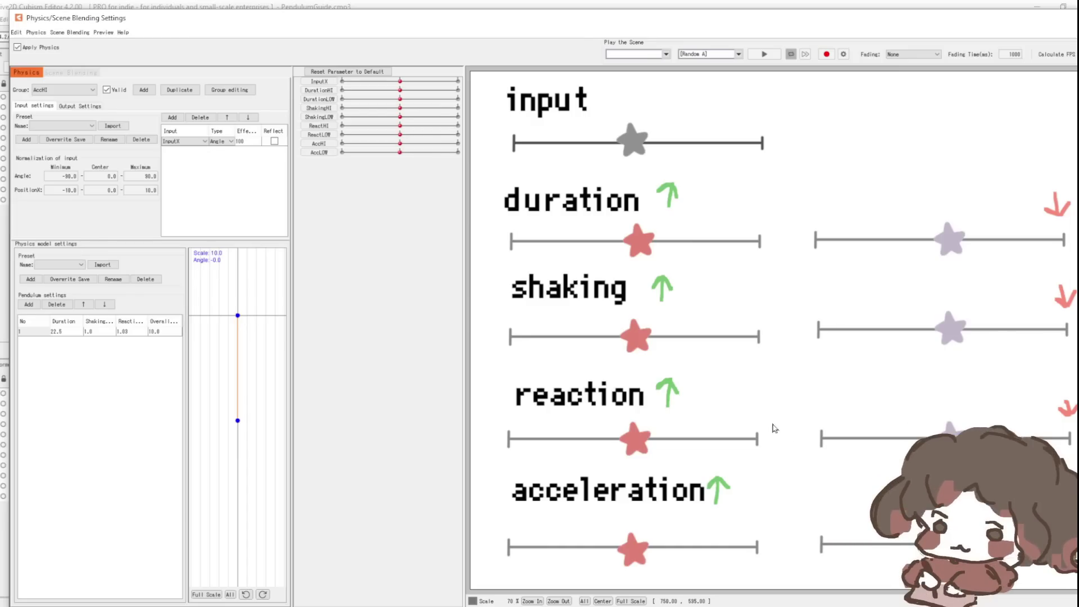
drag(814, 406, 463, 456)
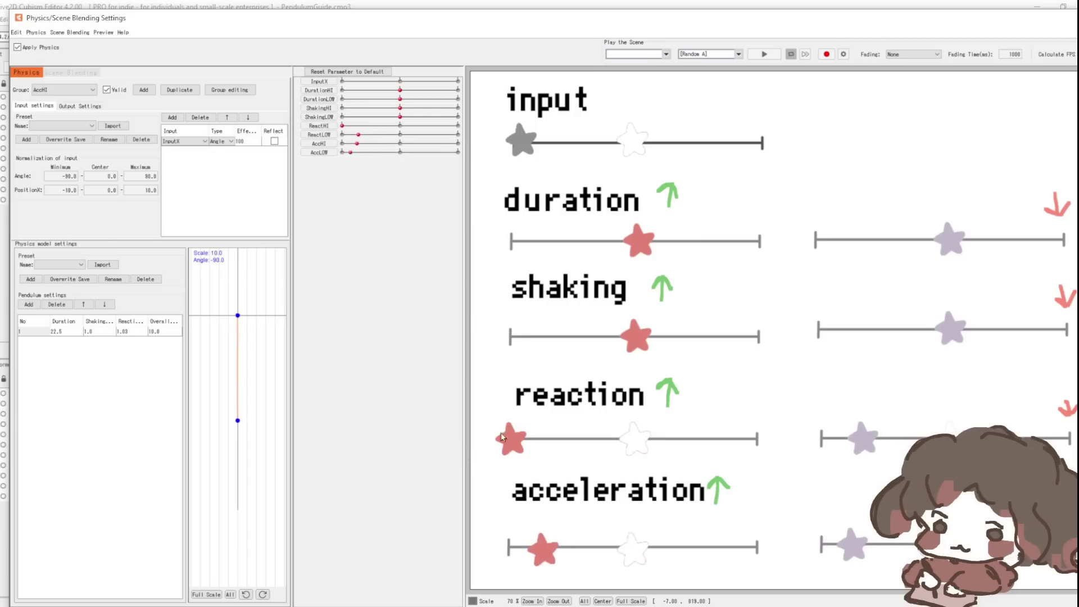
drag(463, 455, 559, 373)
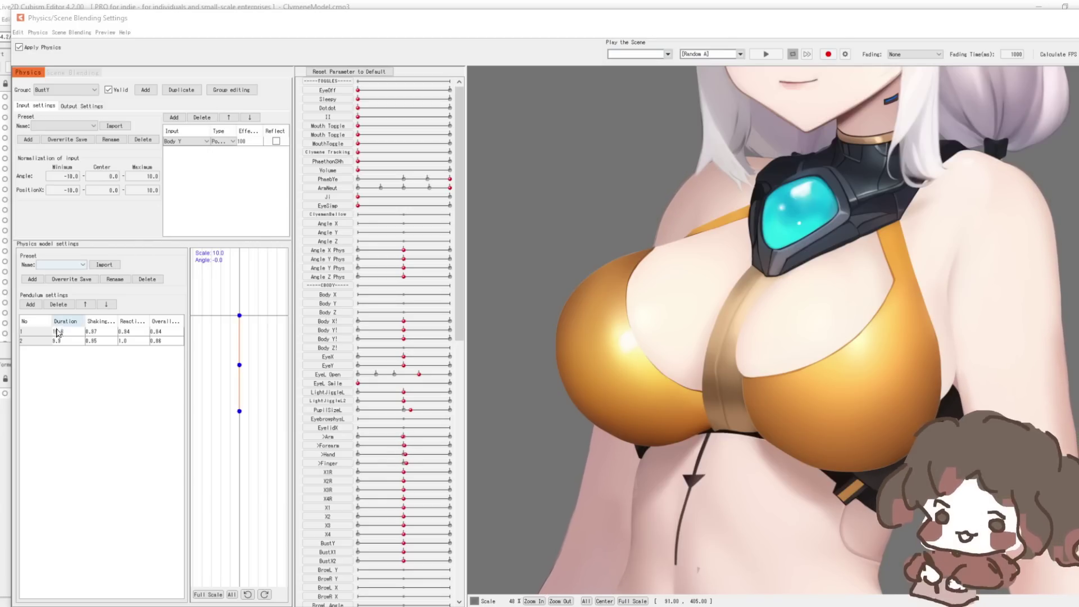
Change BustY's pendulum 1 duration to 10.6 and pendulum 2 reaction to 1.0.
drag(55, 331, 75, 338)
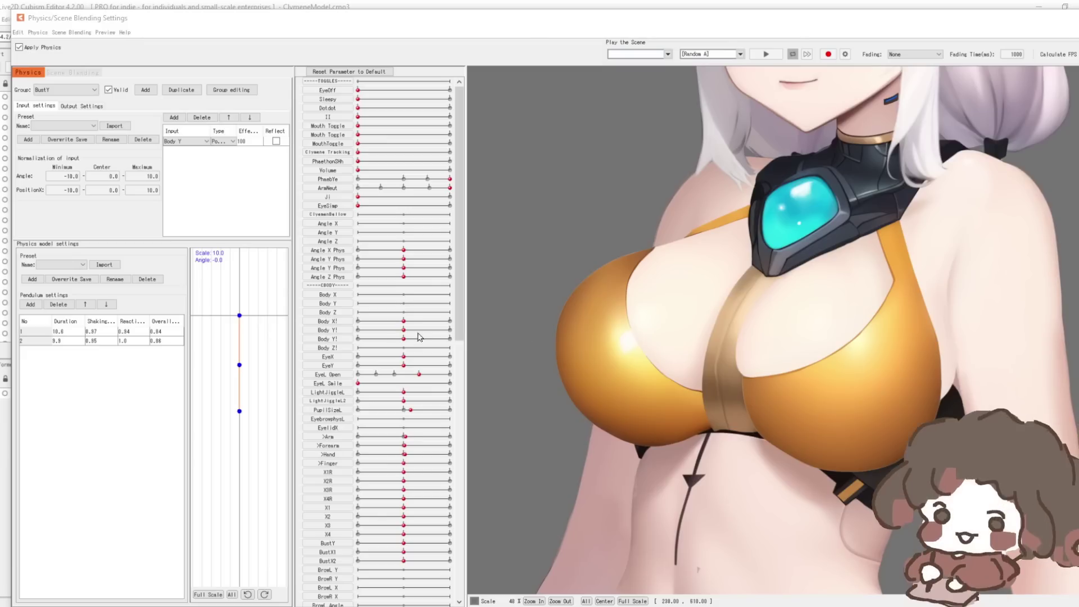
click(136, 331)
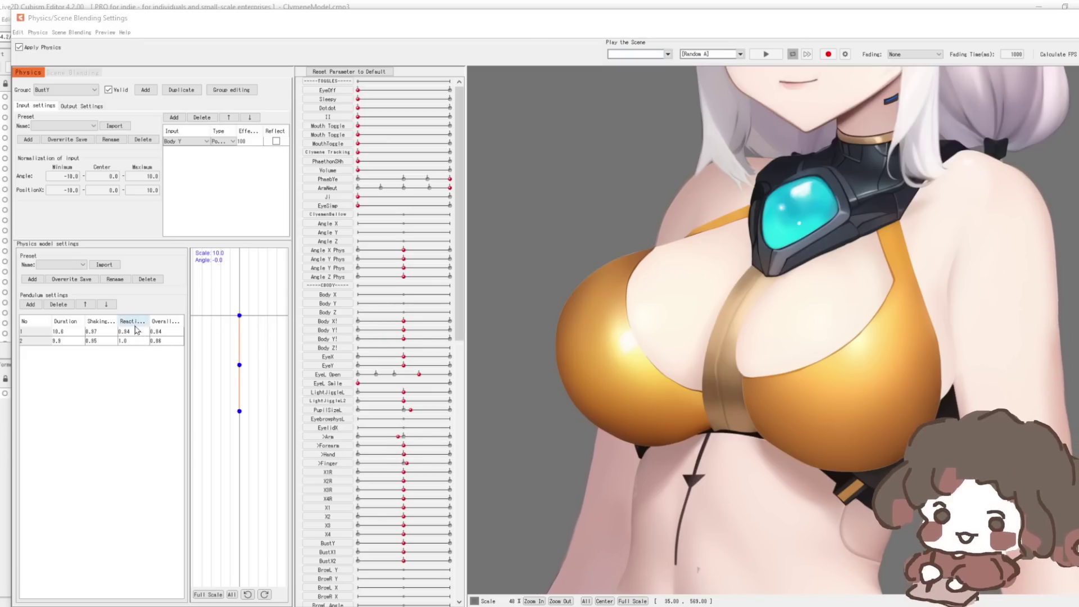
click(123, 339)
drag(124, 339, 135, 338)
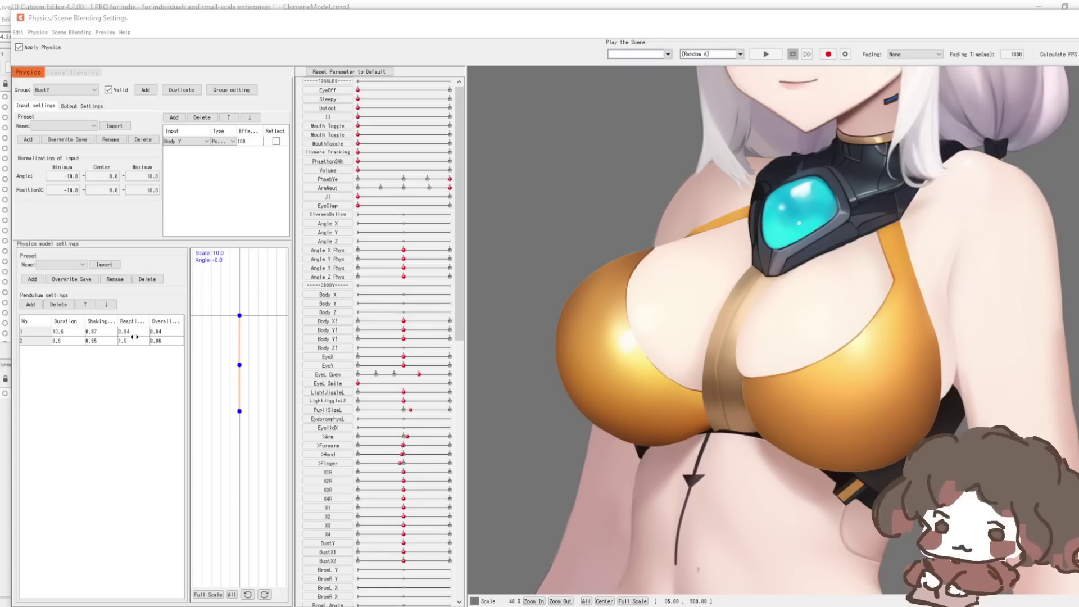